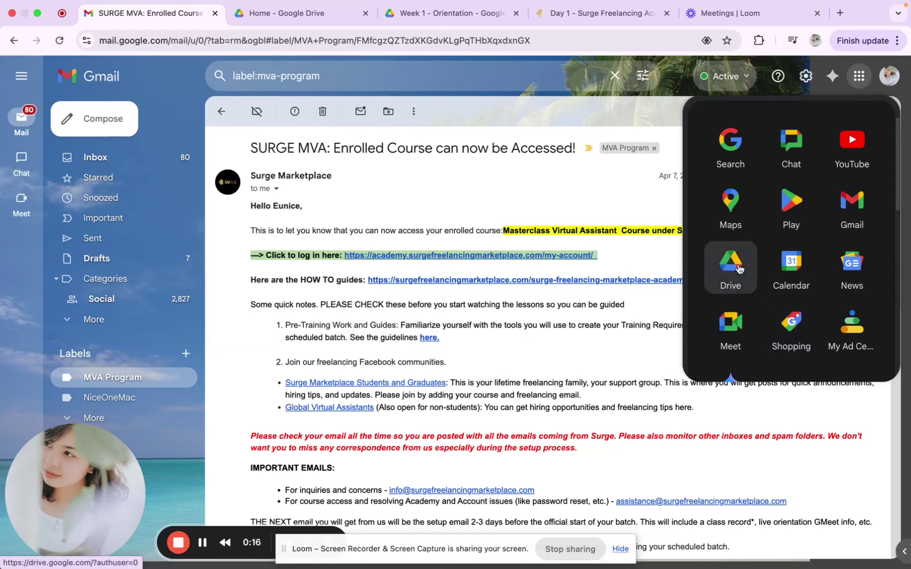
# Switch from Gmail to Google Drive and open the Finance folder from the suggested folders
pyautogui.click(731, 261)
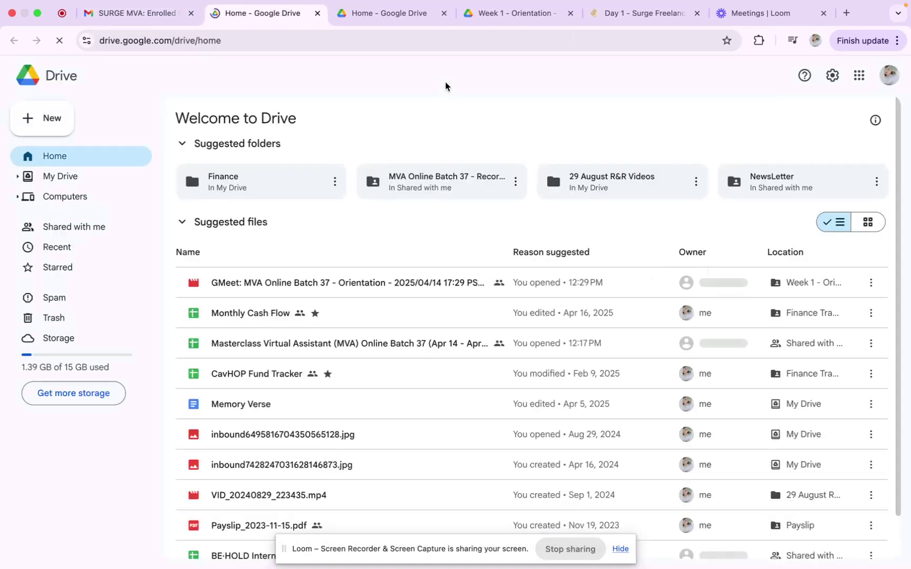
pyautogui.click(444, 13)
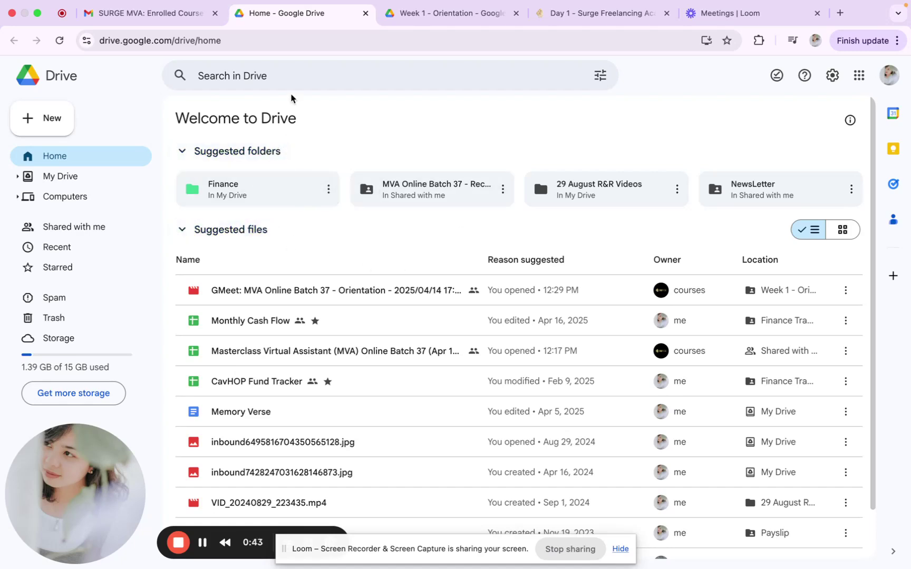
pyautogui.click(265, 196)
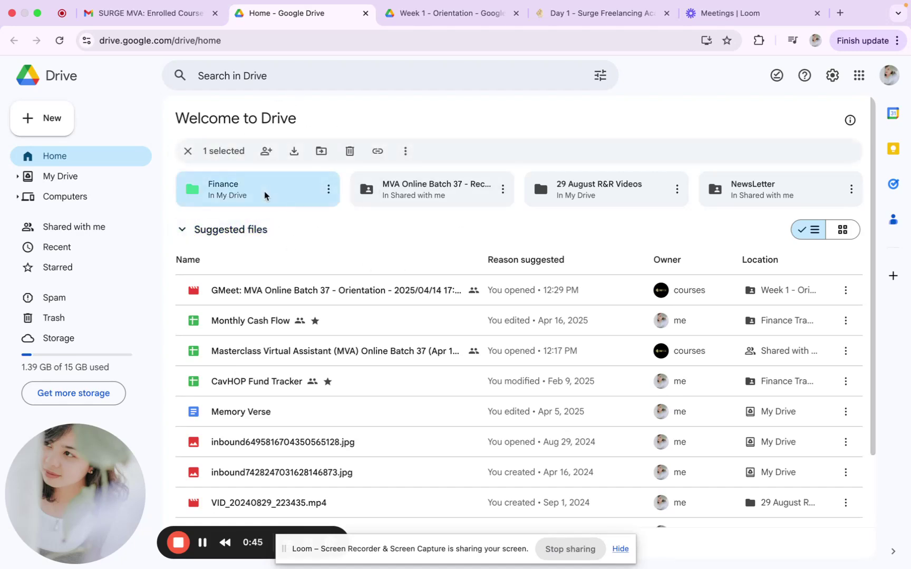
pyautogui.doubleClick(254, 196)
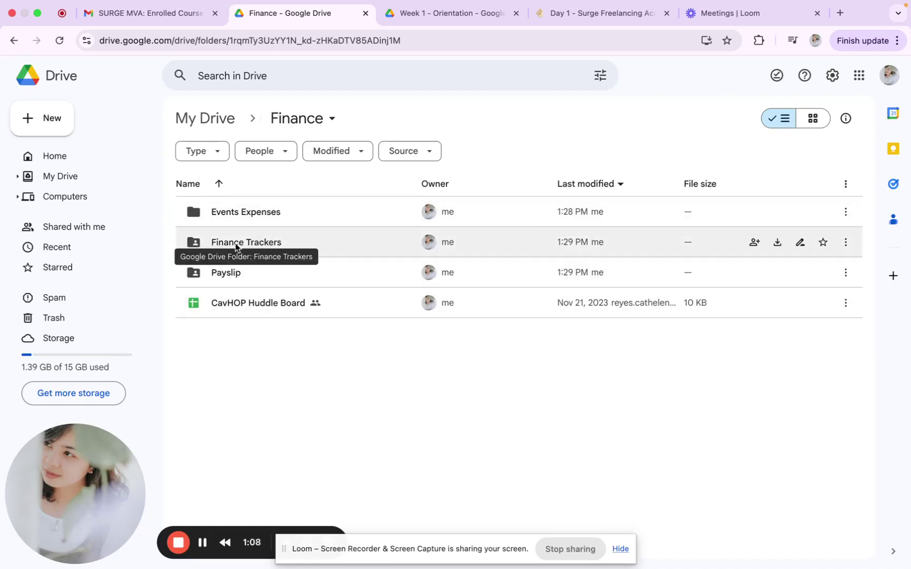
# Look through the Events Expenses and Payslip subfolders of Finance, and return to My Drive
pyautogui.doubleClick(253, 246)
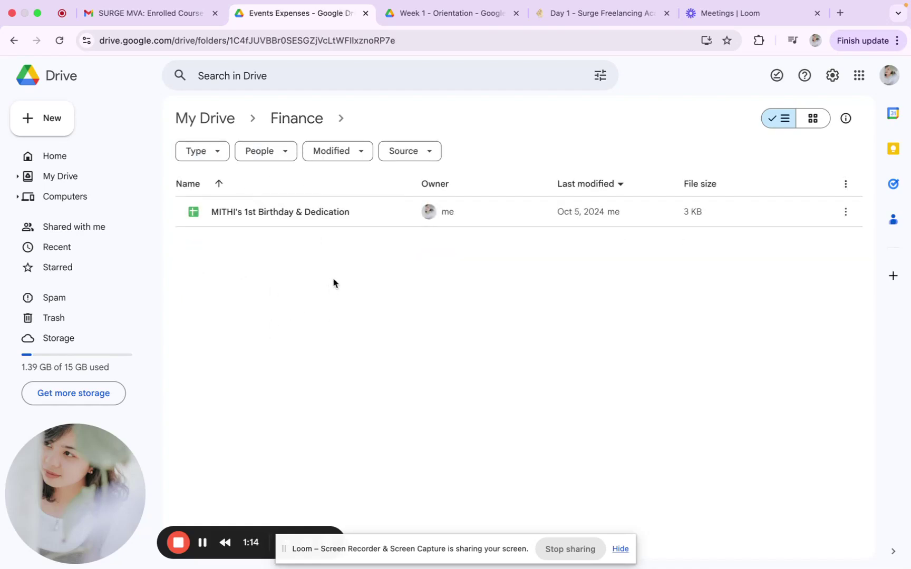
pyautogui.click(399, 123)
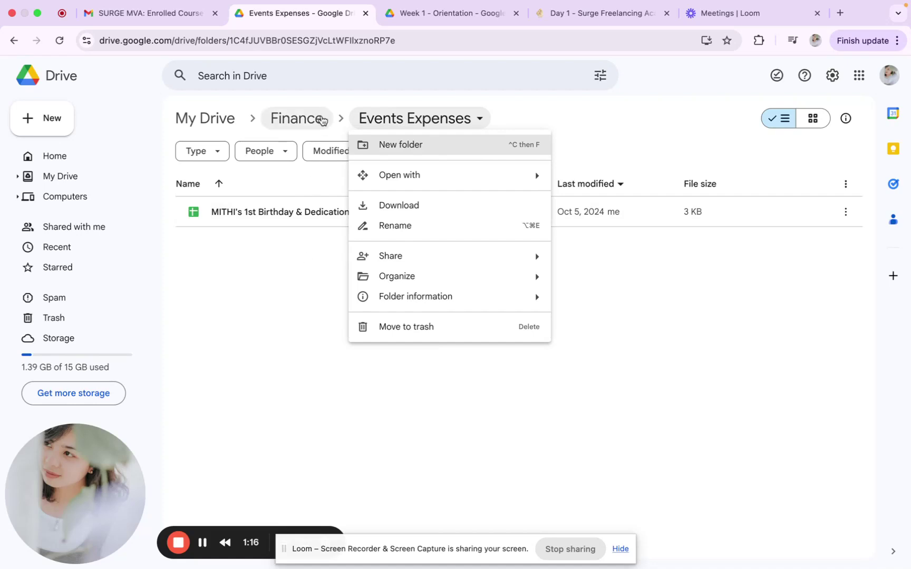
pyautogui.click(318, 120)
pyautogui.doubleClick(227, 274)
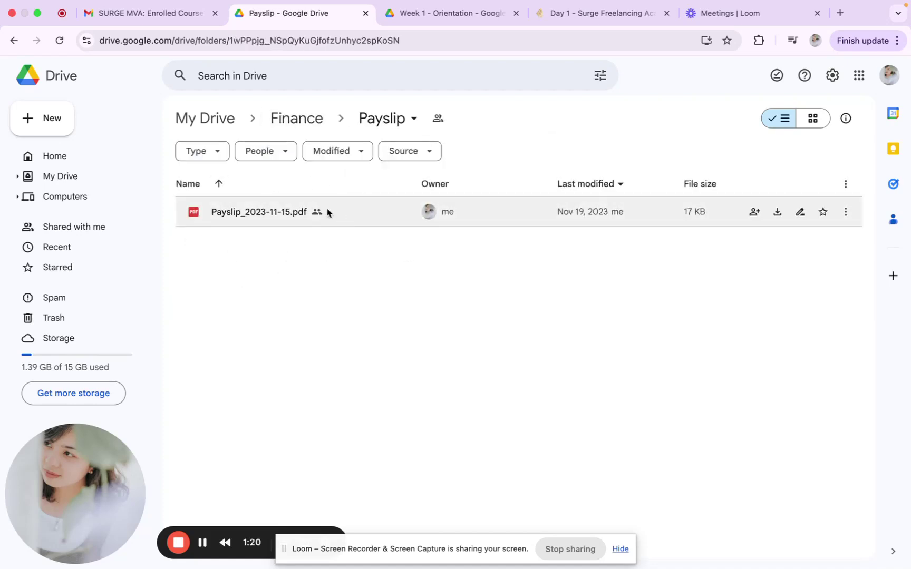
pyautogui.click(224, 125)
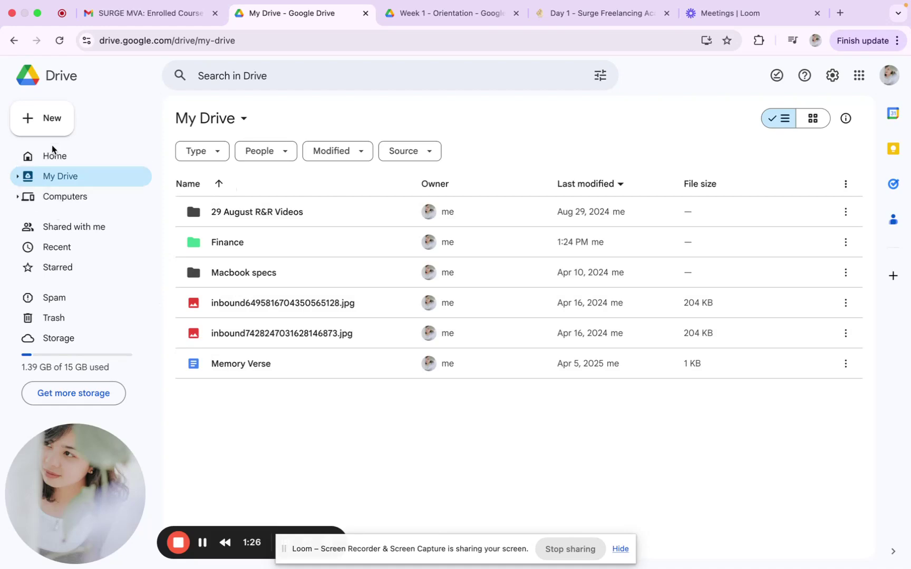
# Create a new folder named "Photos" in My Drive
pyautogui.click(59, 126)
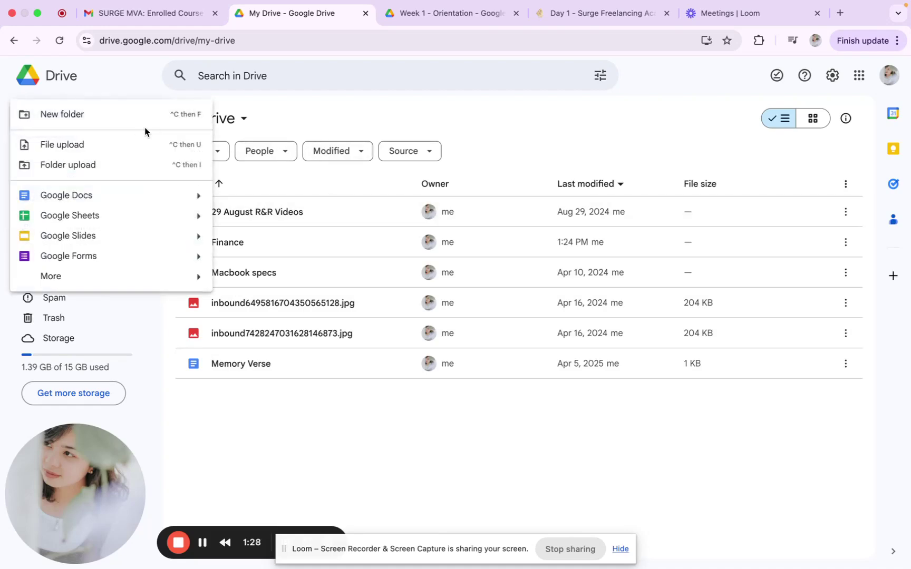
pyautogui.click(99, 119)
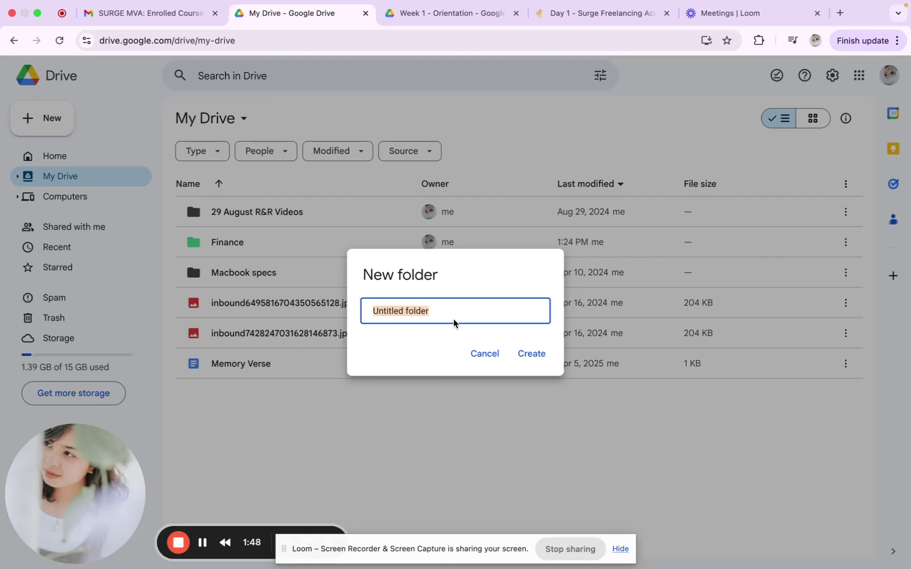
pyautogui.write('P')
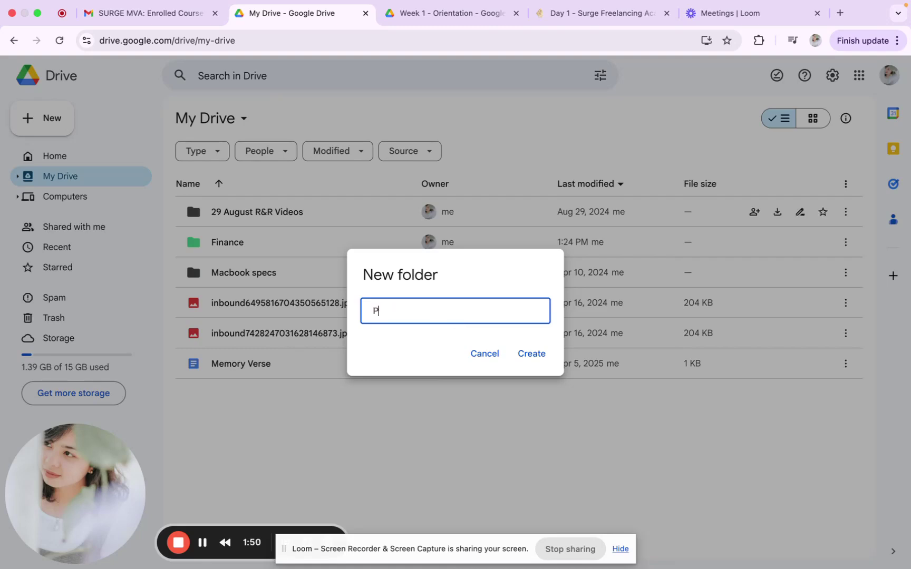
pyautogui.write('hotos')
pyautogui.click(542, 357)
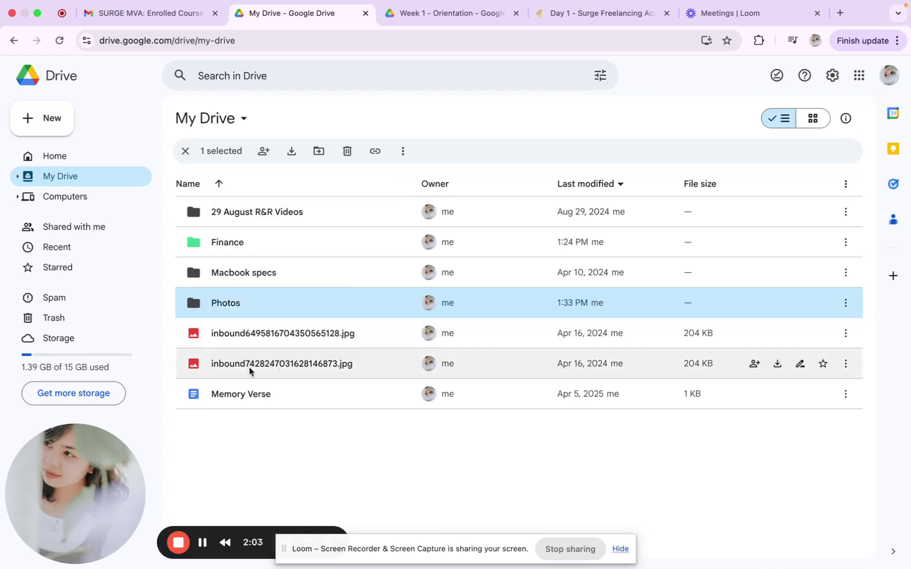
# Move the two inbound .jpg images from My Drive into the Photos folder
pyautogui.click(193, 368)
pyautogui.keyDown('shift'); pyautogui.click(195, 338); pyautogui.keyUp('shift')
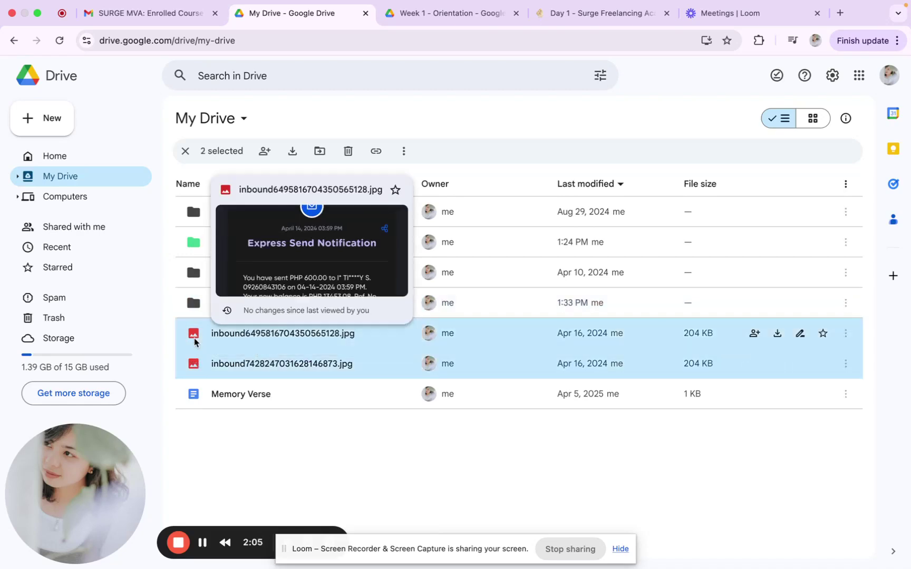
pyautogui.moveTo(202, 339); pyautogui.dragTo(209, 305)
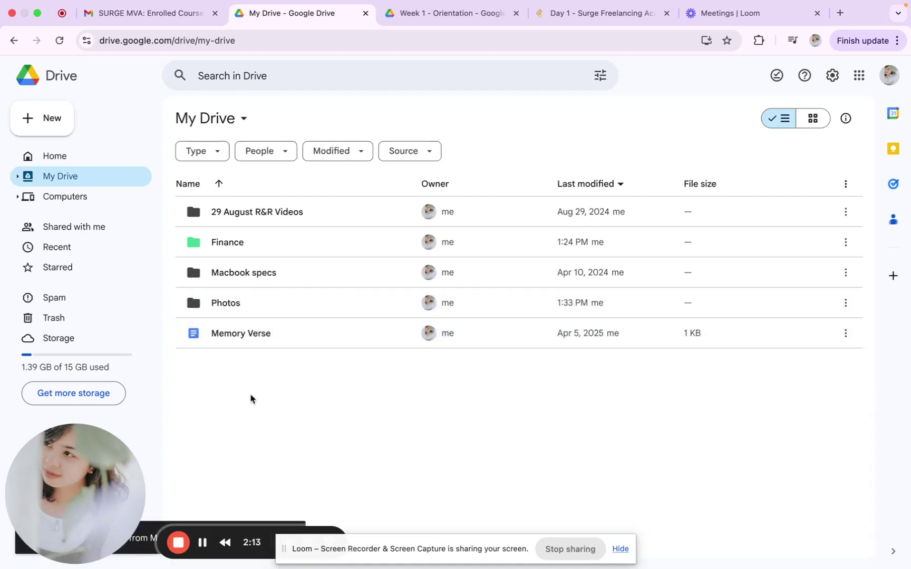
# Create a new folder named "Bible Study Guides" in My Drive
pyautogui.click(61, 126)
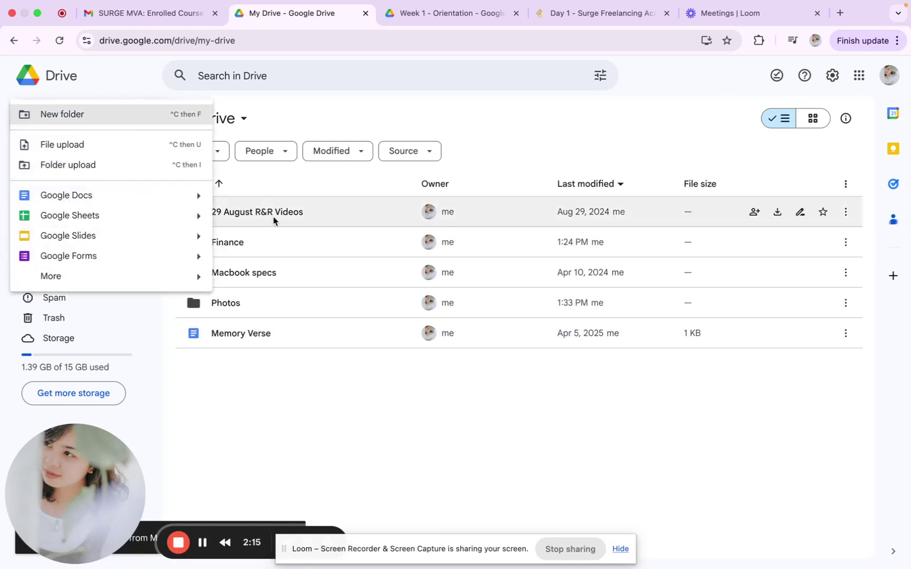
pyautogui.click(115, 125)
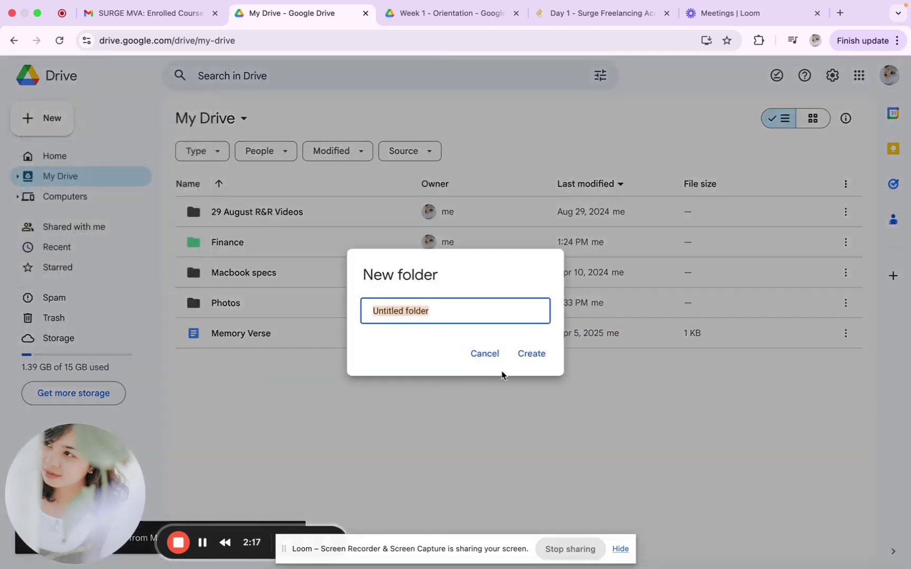
pyautogui.write('Bible S')
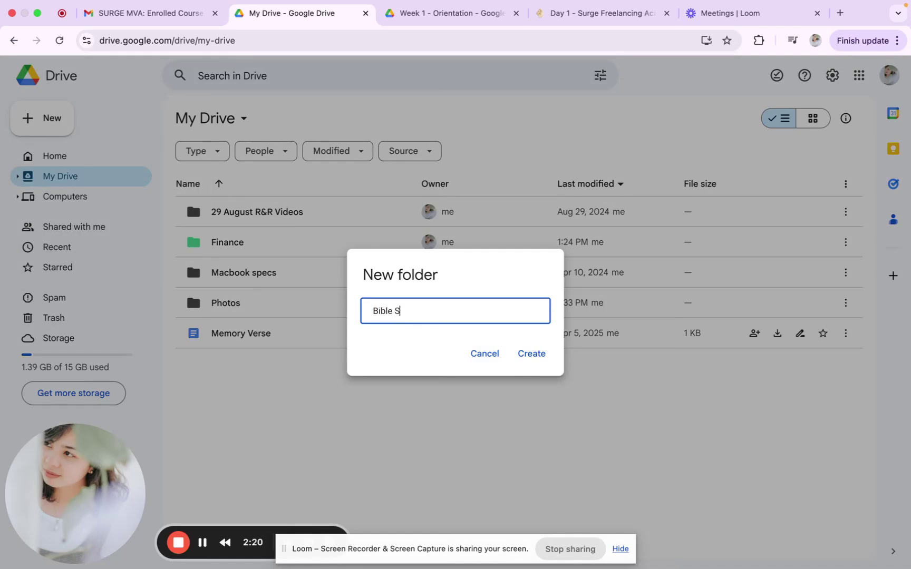
pyautogui.write('tudy Guides')
pyautogui.click(546, 363)
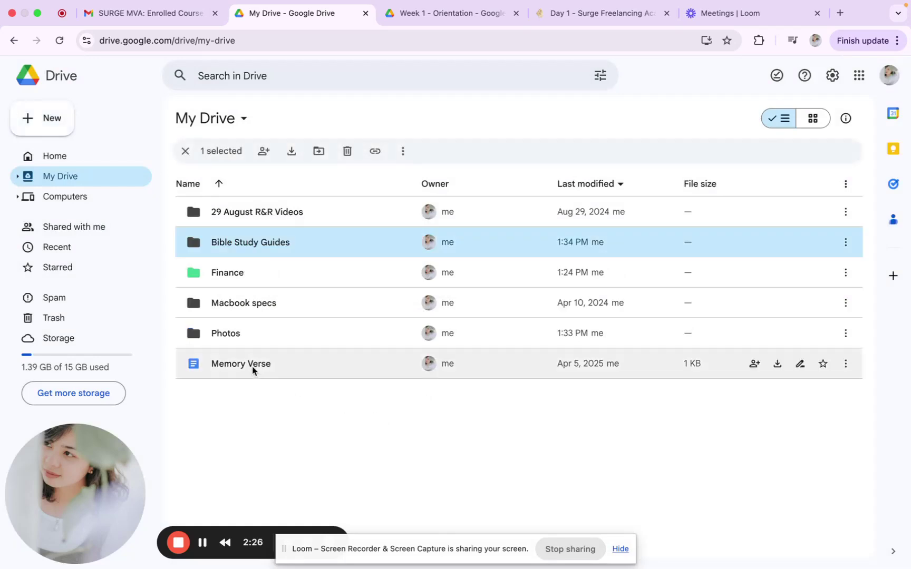
# Move the Memory Verse document into the Bible Study Guides folder and open that folder
pyautogui.moveTo(254, 368); pyautogui.dragTo(280, 242)
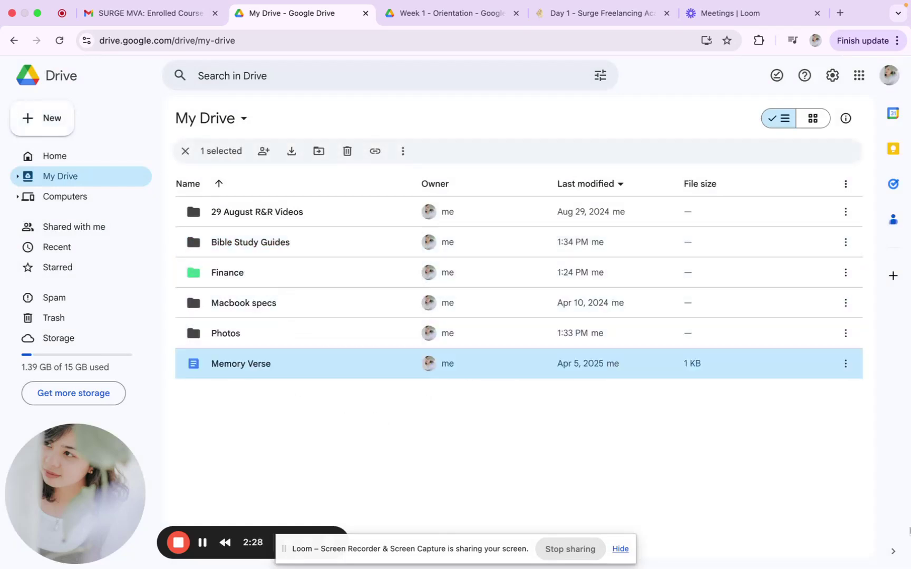
pyautogui.click(274, 242)
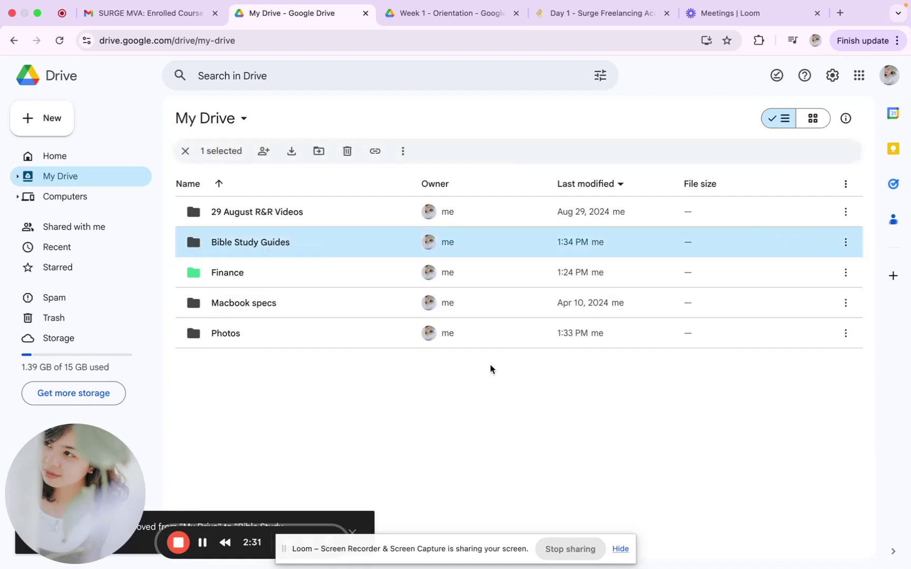
pyautogui.doubleClick(282, 244)
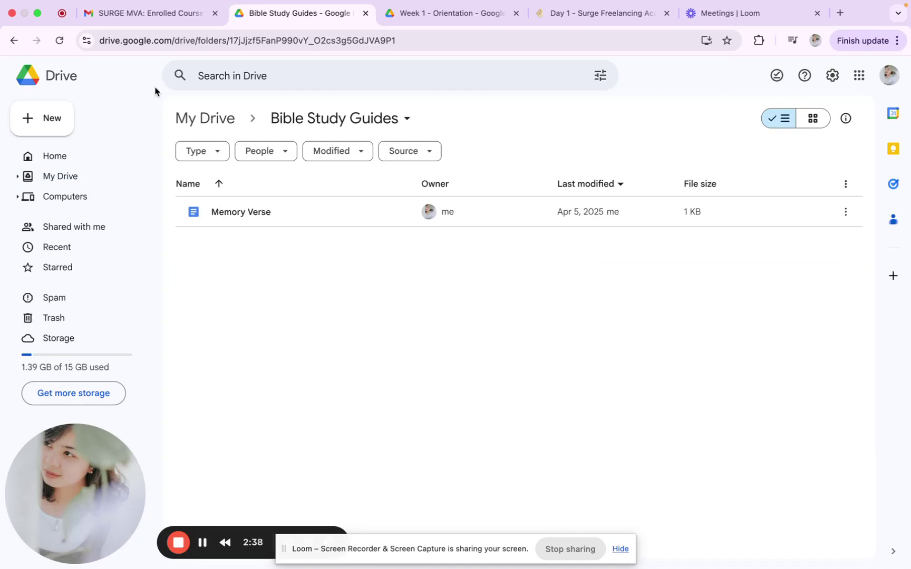
# Create a "Memory Verses" subfolder inside Bible Study Guides and move the Memory Verse document into it
pyautogui.click(49, 124)
pyautogui.click(59, 114)
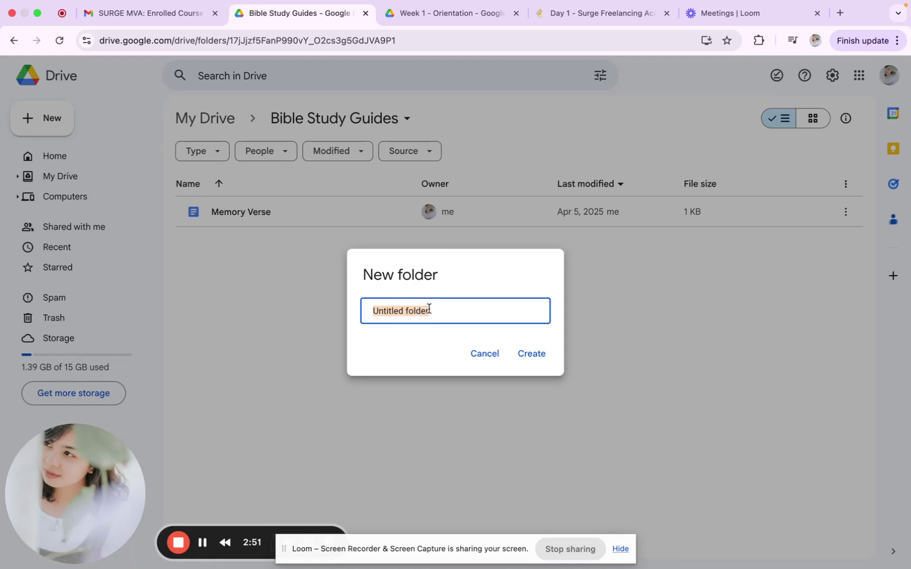
pyautogui.write('Mem')
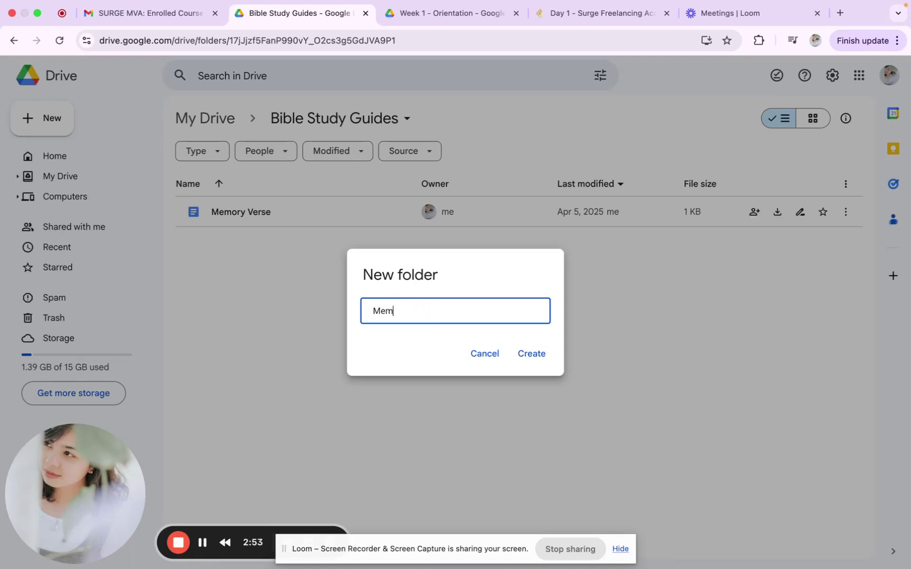
pyautogui.write('ory Verses')
pyautogui.click(523, 352)
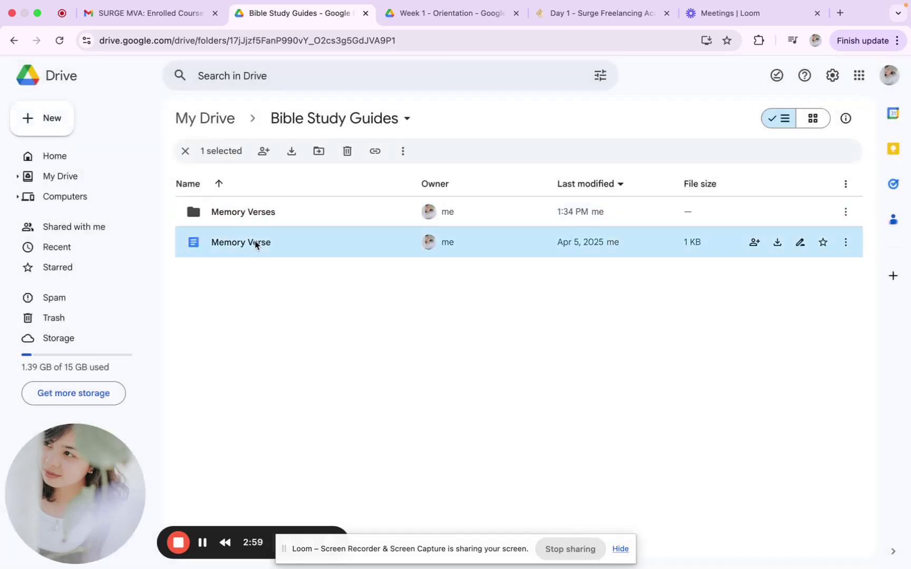
pyautogui.moveTo(256, 242); pyautogui.dragTo(271, 213)
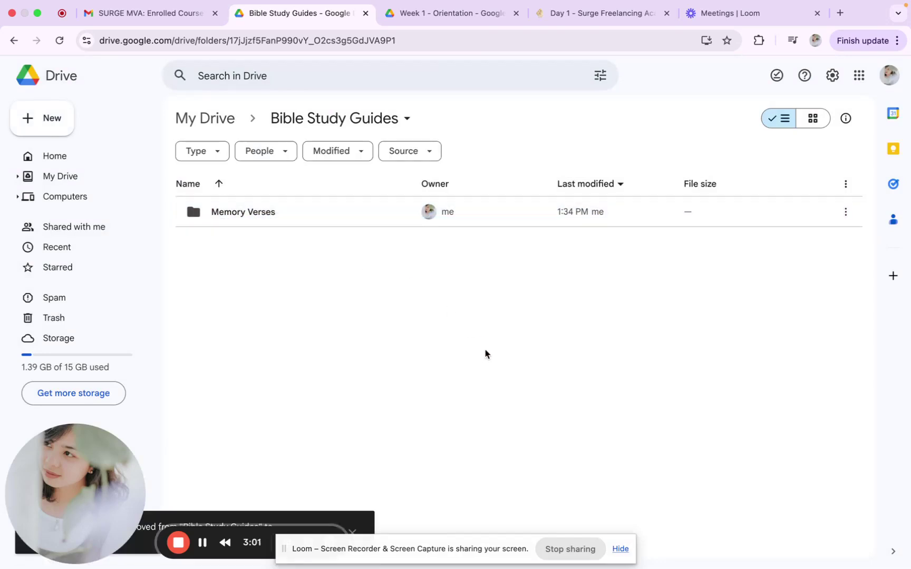
# Return to My Drive and view the organizing and folder color options for the Finance folder, leaving them unapplied
pyautogui.click(69, 157)
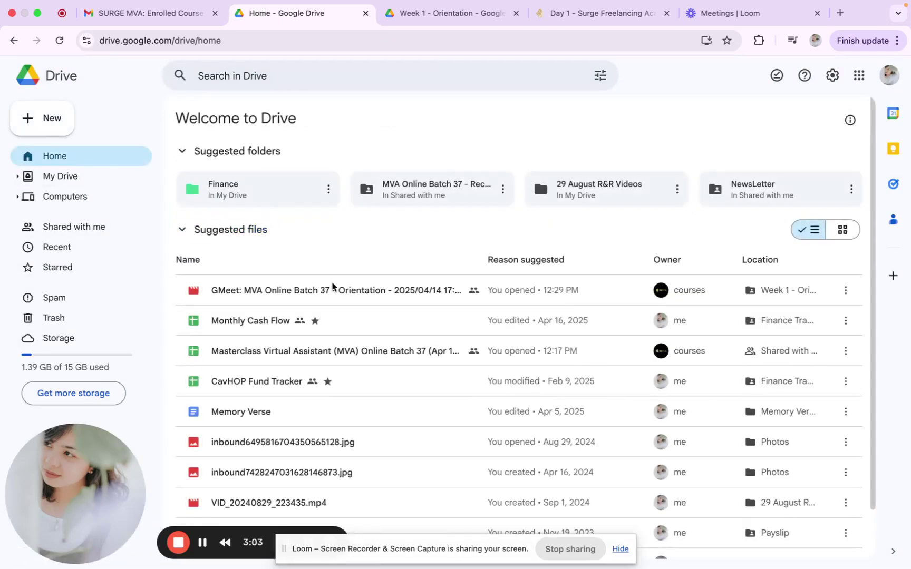
pyautogui.click(60, 176)
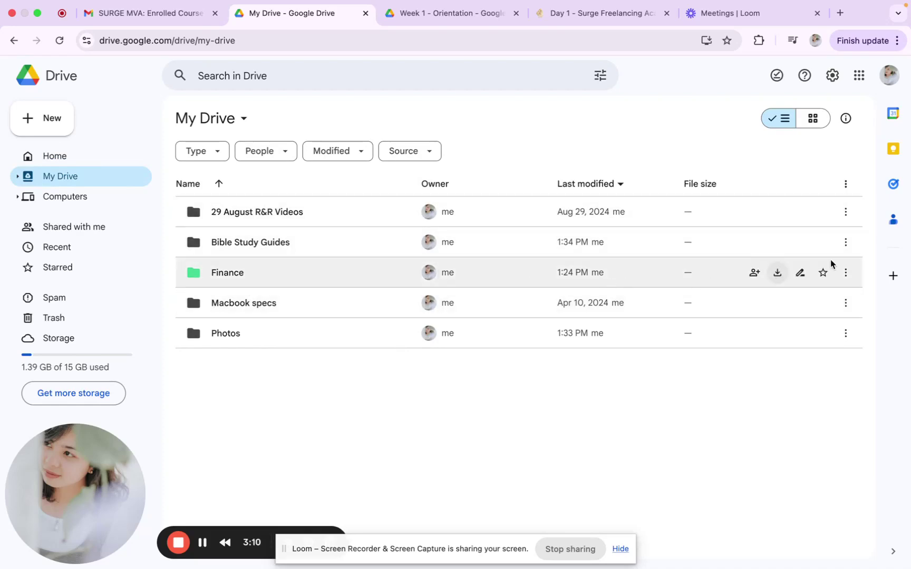
pyautogui.rightClick(635, 279)
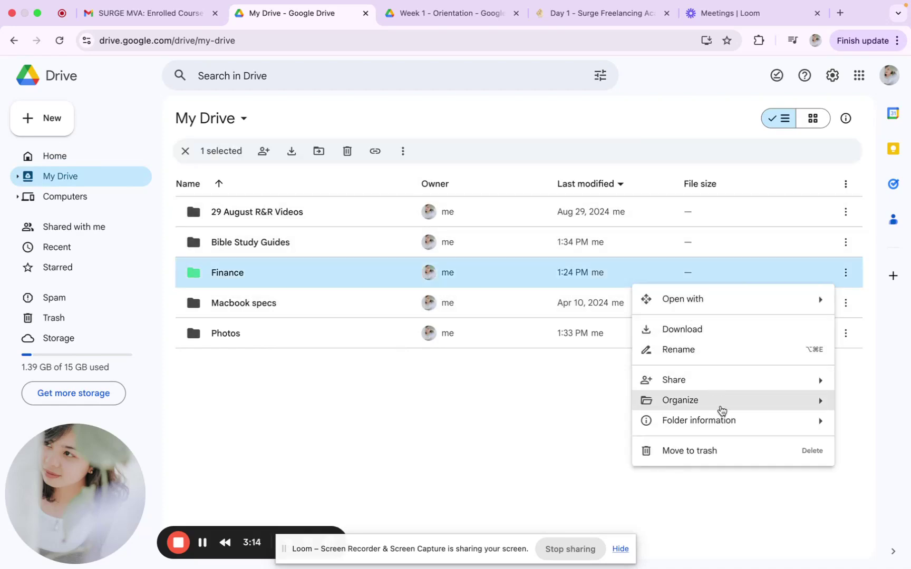
pyautogui.moveTo(704, 402)
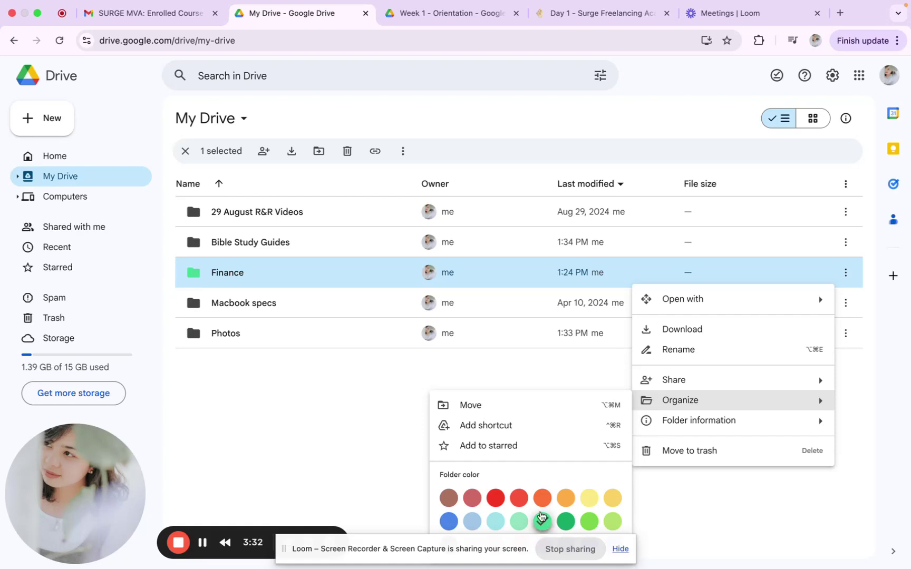
pyautogui.click(672, 510)
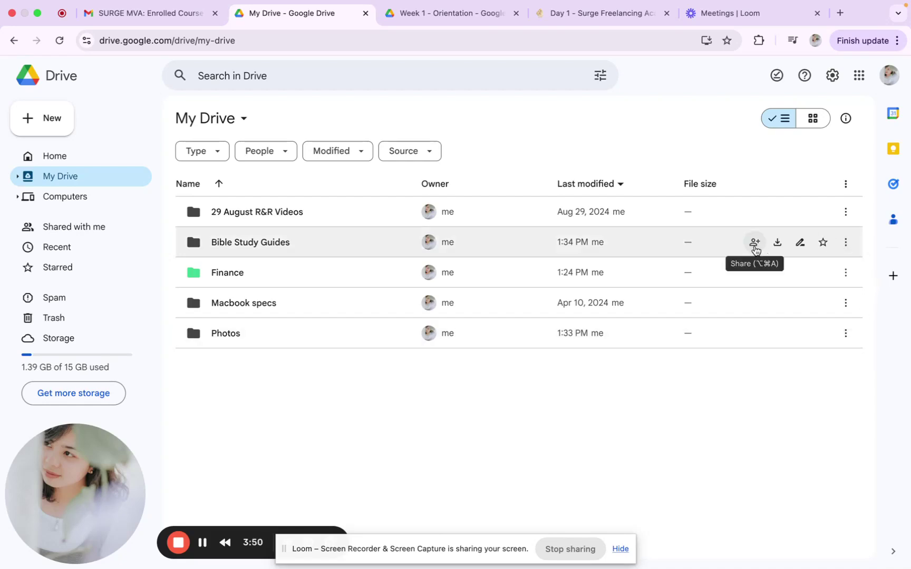
# View the suggested people in the sharing settings of the Bible Study Guides folder, and close the settings without adding anyone
pyautogui.click(754, 243)
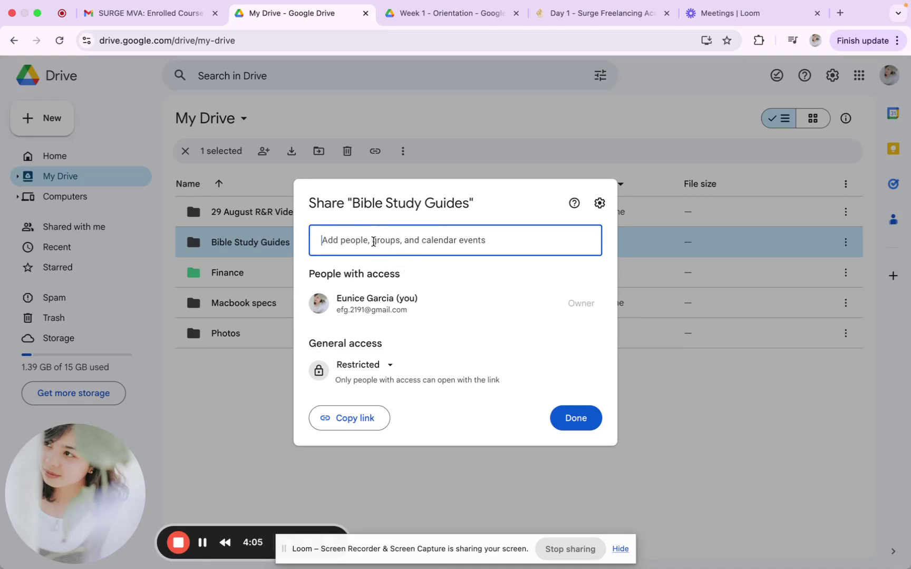
pyautogui.click(373, 241)
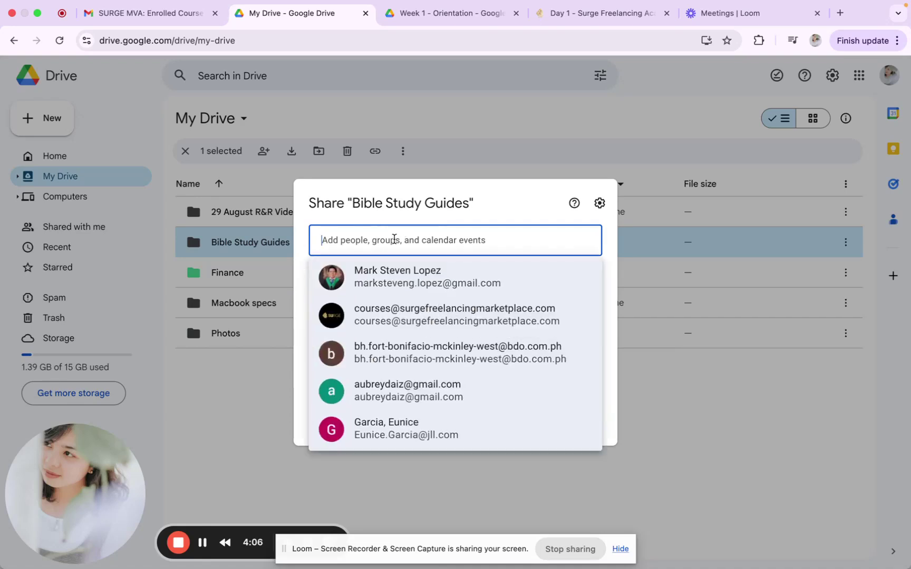
pyautogui.click(687, 395)
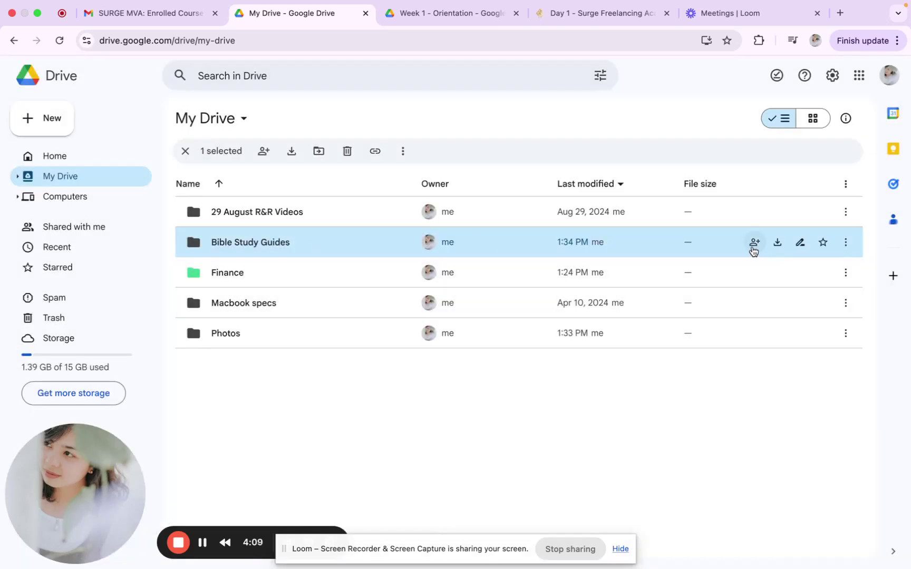
# Set the Bible Study Guides folder's general access to anyone with the link, view the available roles, and close its sharing settings
pyautogui.click(753, 243)
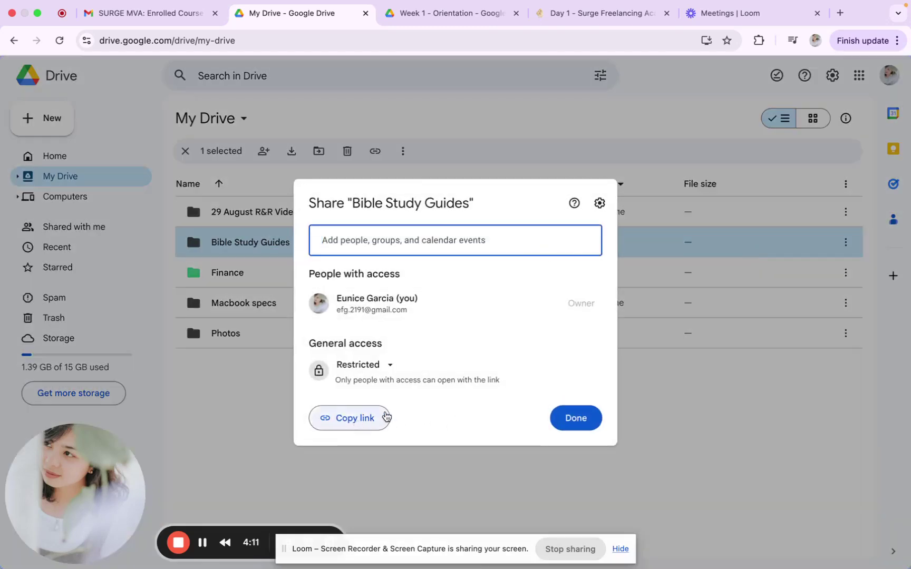
pyautogui.click(387, 376)
pyautogui.click(411, 421)
pyautogui.click(585, 375)
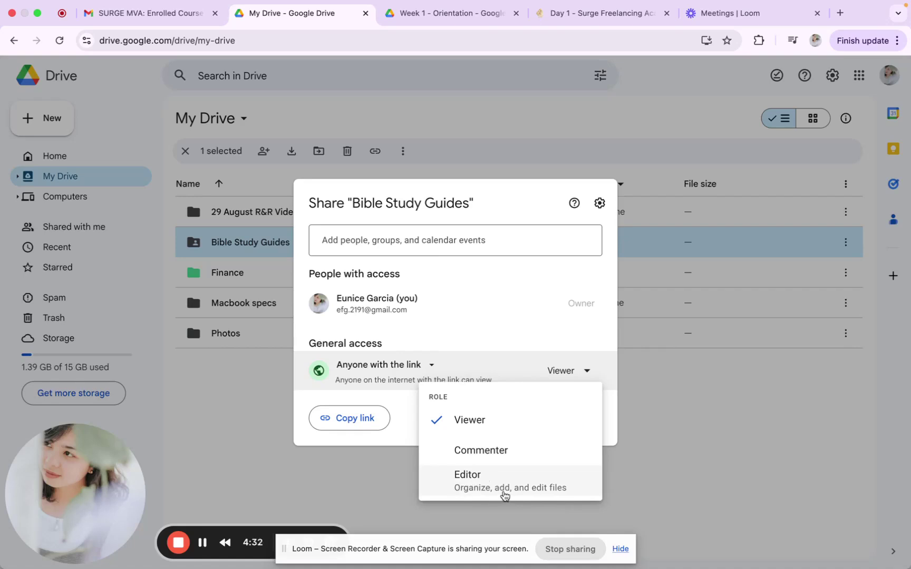
pyautogui.click(678, 449)
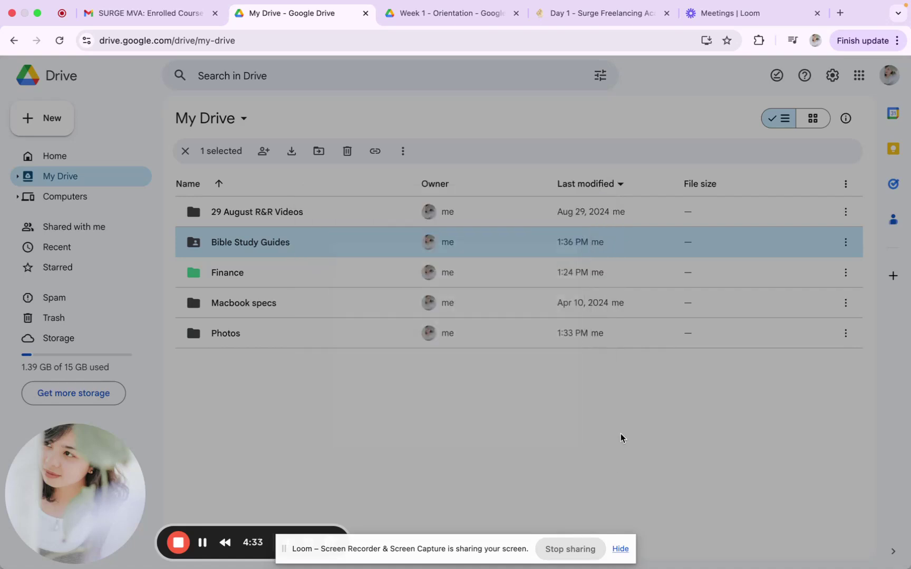
# Share the Finance folder with anyone with the link and set their role to Editor
pyautogui.click(252, 270)
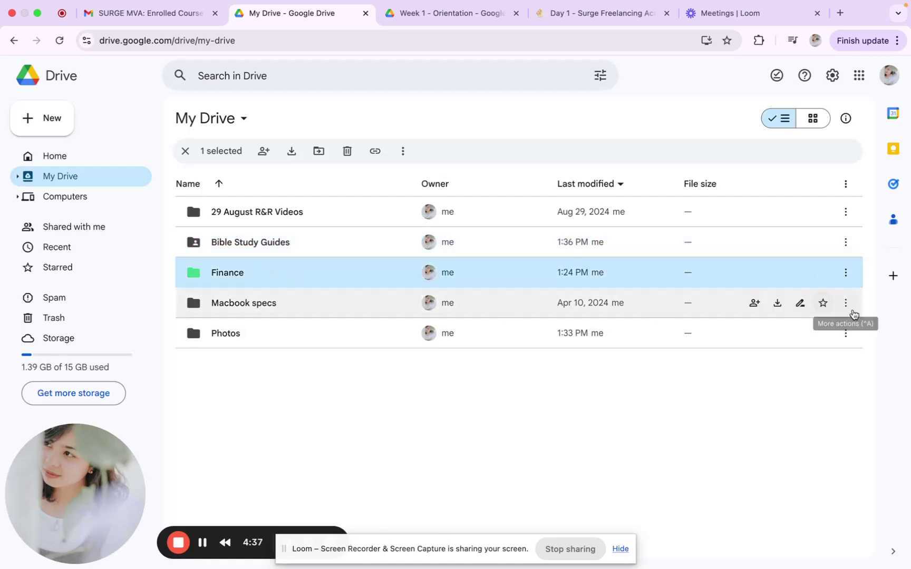
pyautogui.click(755, 272)
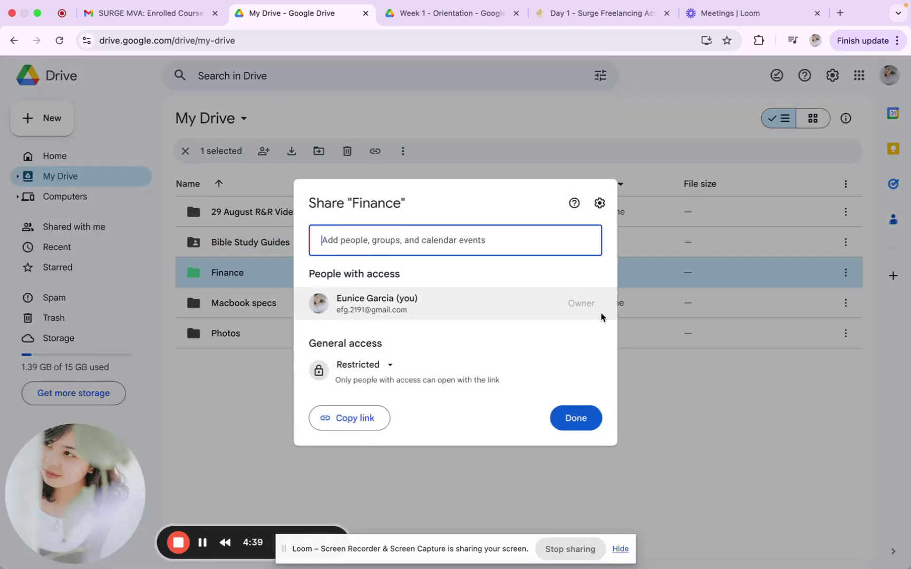
pyautogui.click(392, 399)
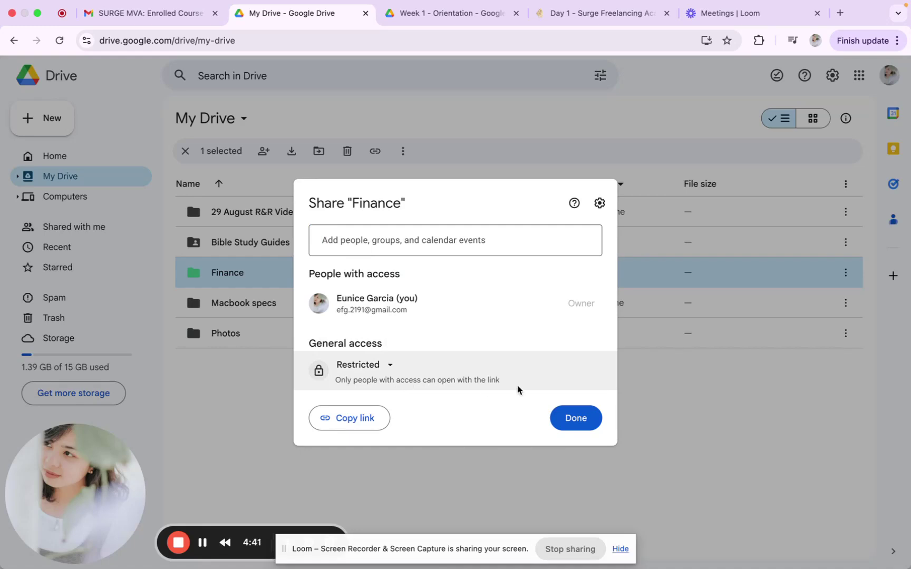
pyautogui.click(389, 365)
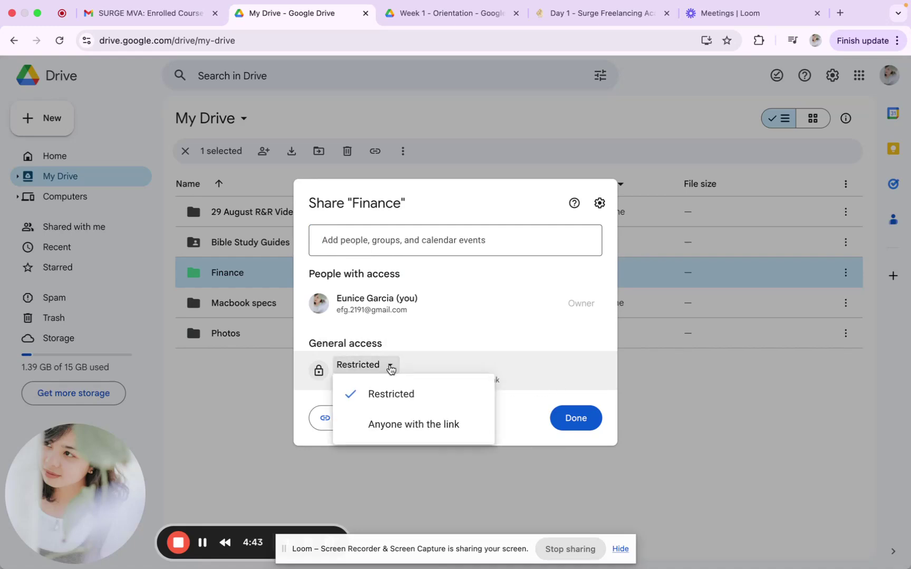
pyautogui.click(431, 423)
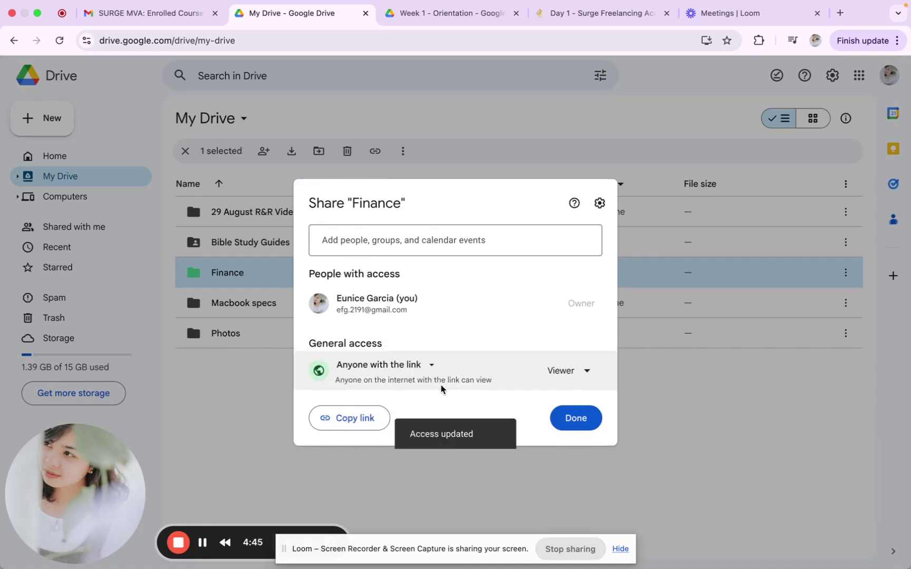
pyautogui.click(589, 373)
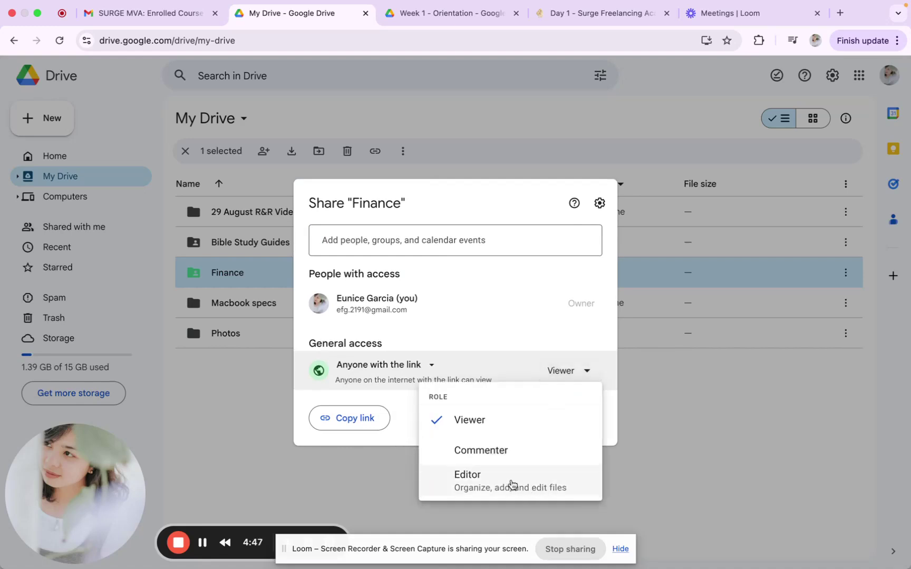
pyautogui.click(488, 487)
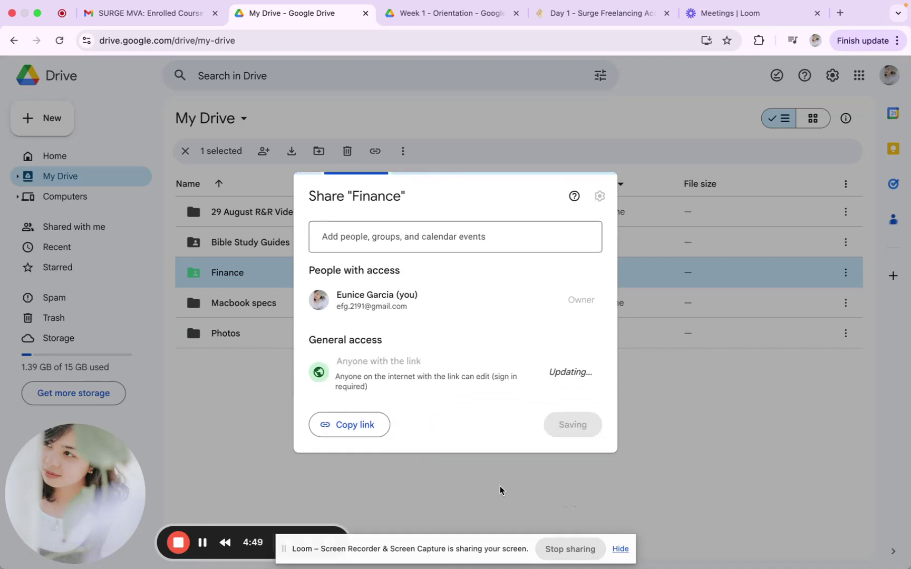
# Start inviting a suggested contact to the Finance folder, view the role options and message field, then cancel and close the sharing settings
pyautogui.click(400, 241)
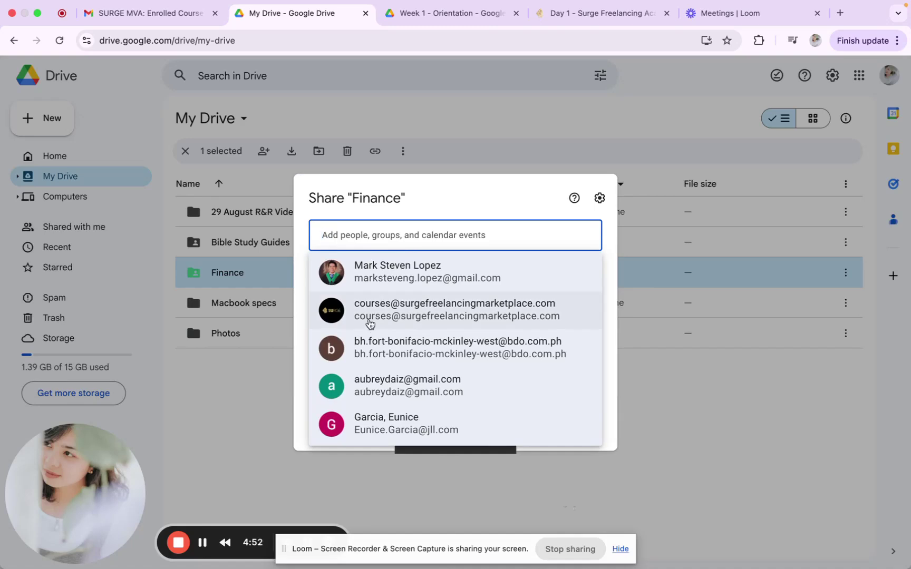
pyautogui.click(438, 278)
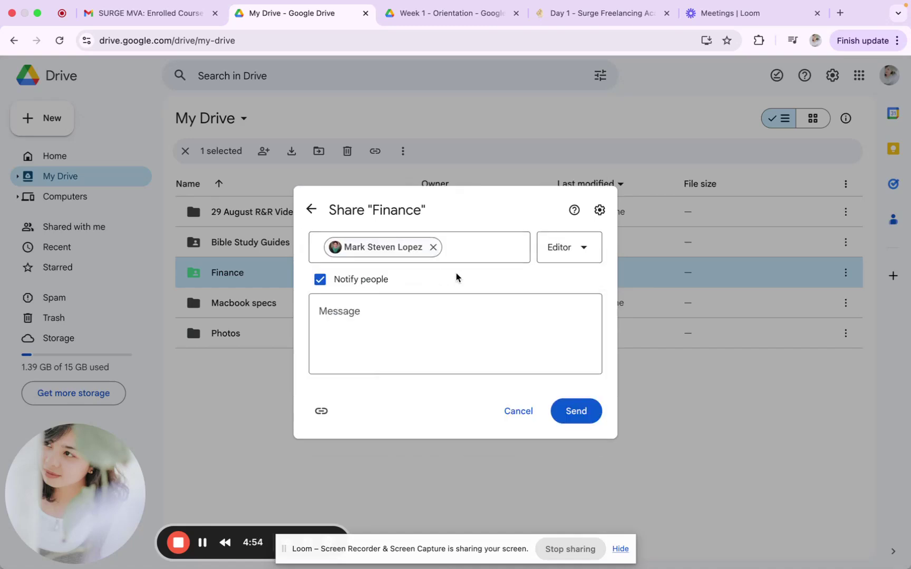
pyautogui.click(592, 256)
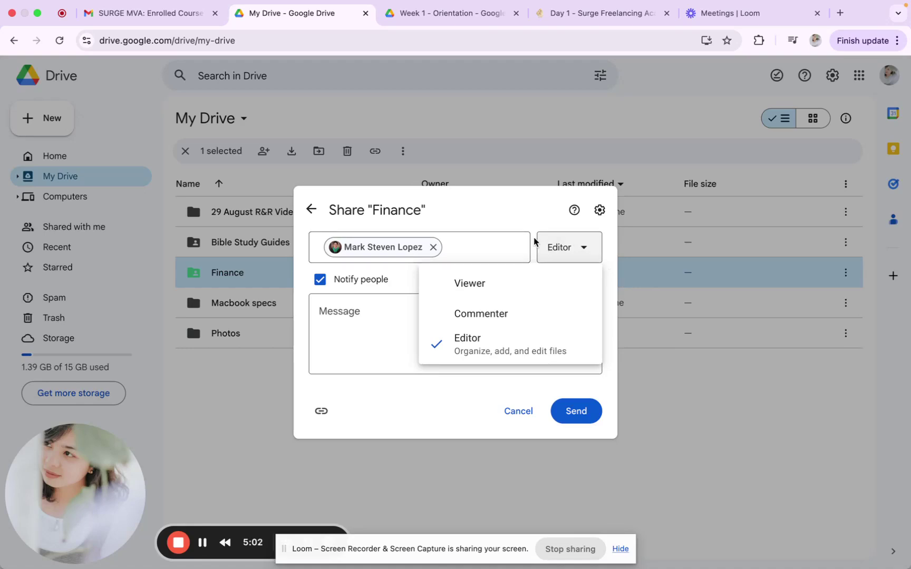
pyautogui.tripleClick(443, 210)
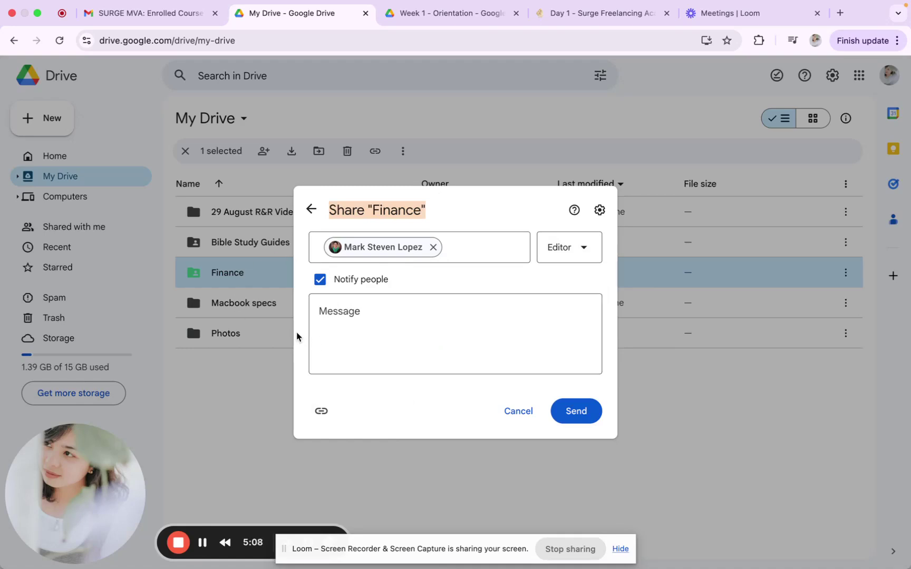
pyautogui.click(358, 316)
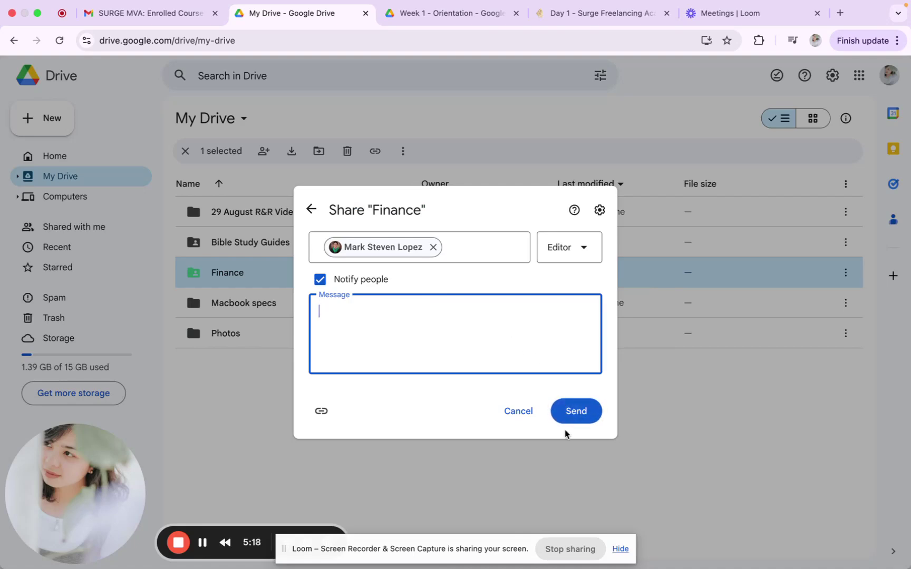
pyautogui.click(527, 419)
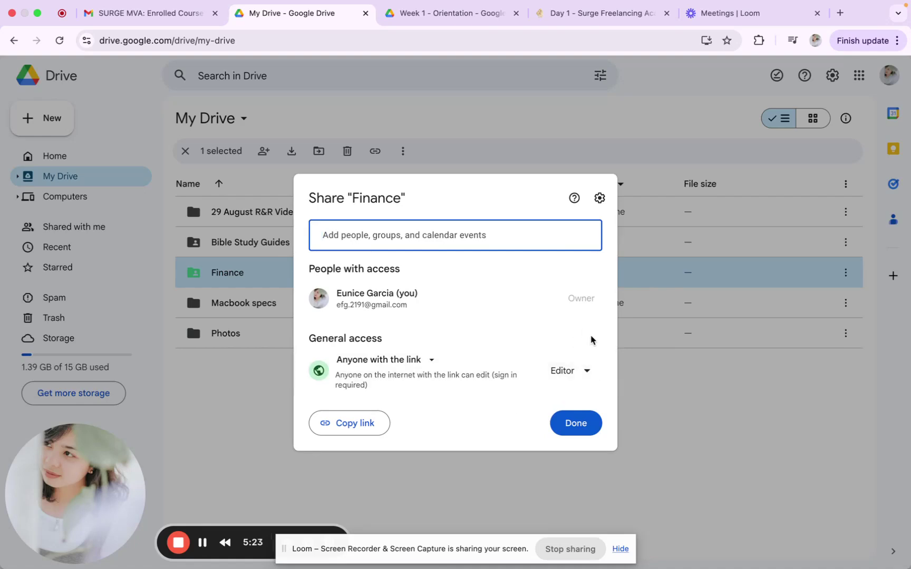
pyautogui.click(662, 413)
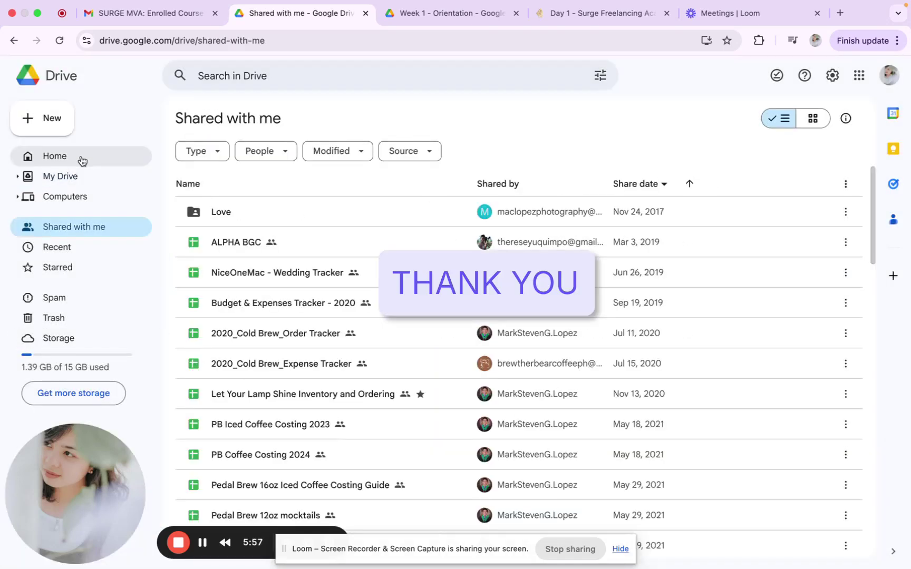
# View the suggested folders and files on the Home page, and return to the My Drive folder list
pyautogui.click(84, 160)
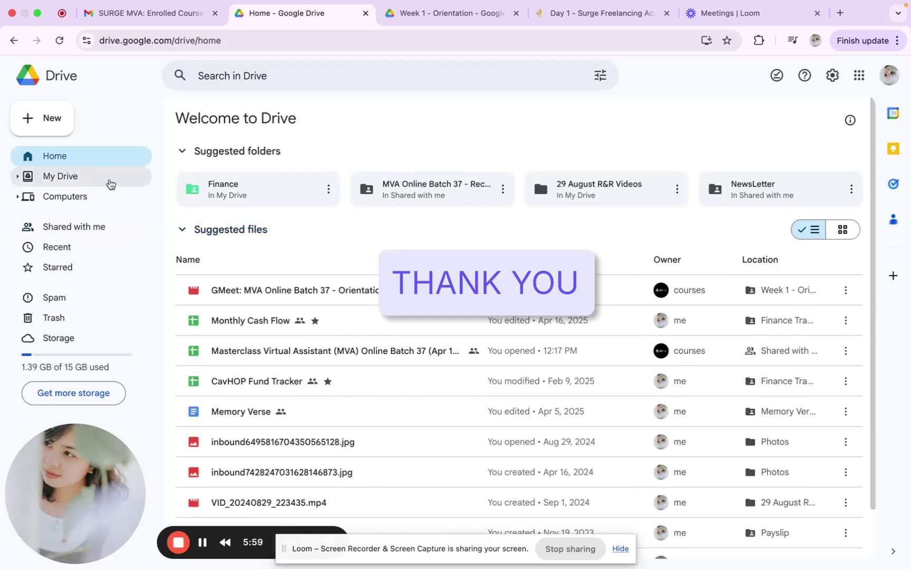
pyautogui.click(95, 175)
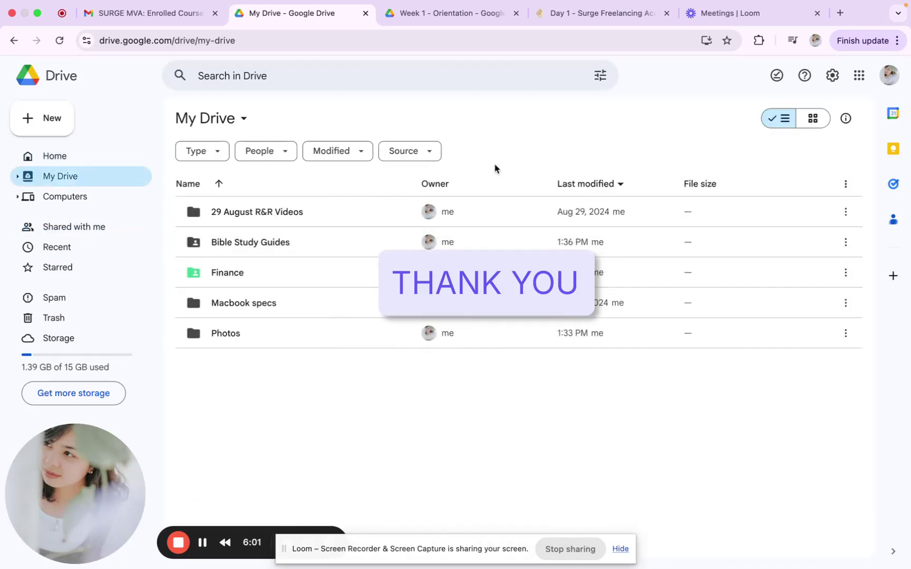